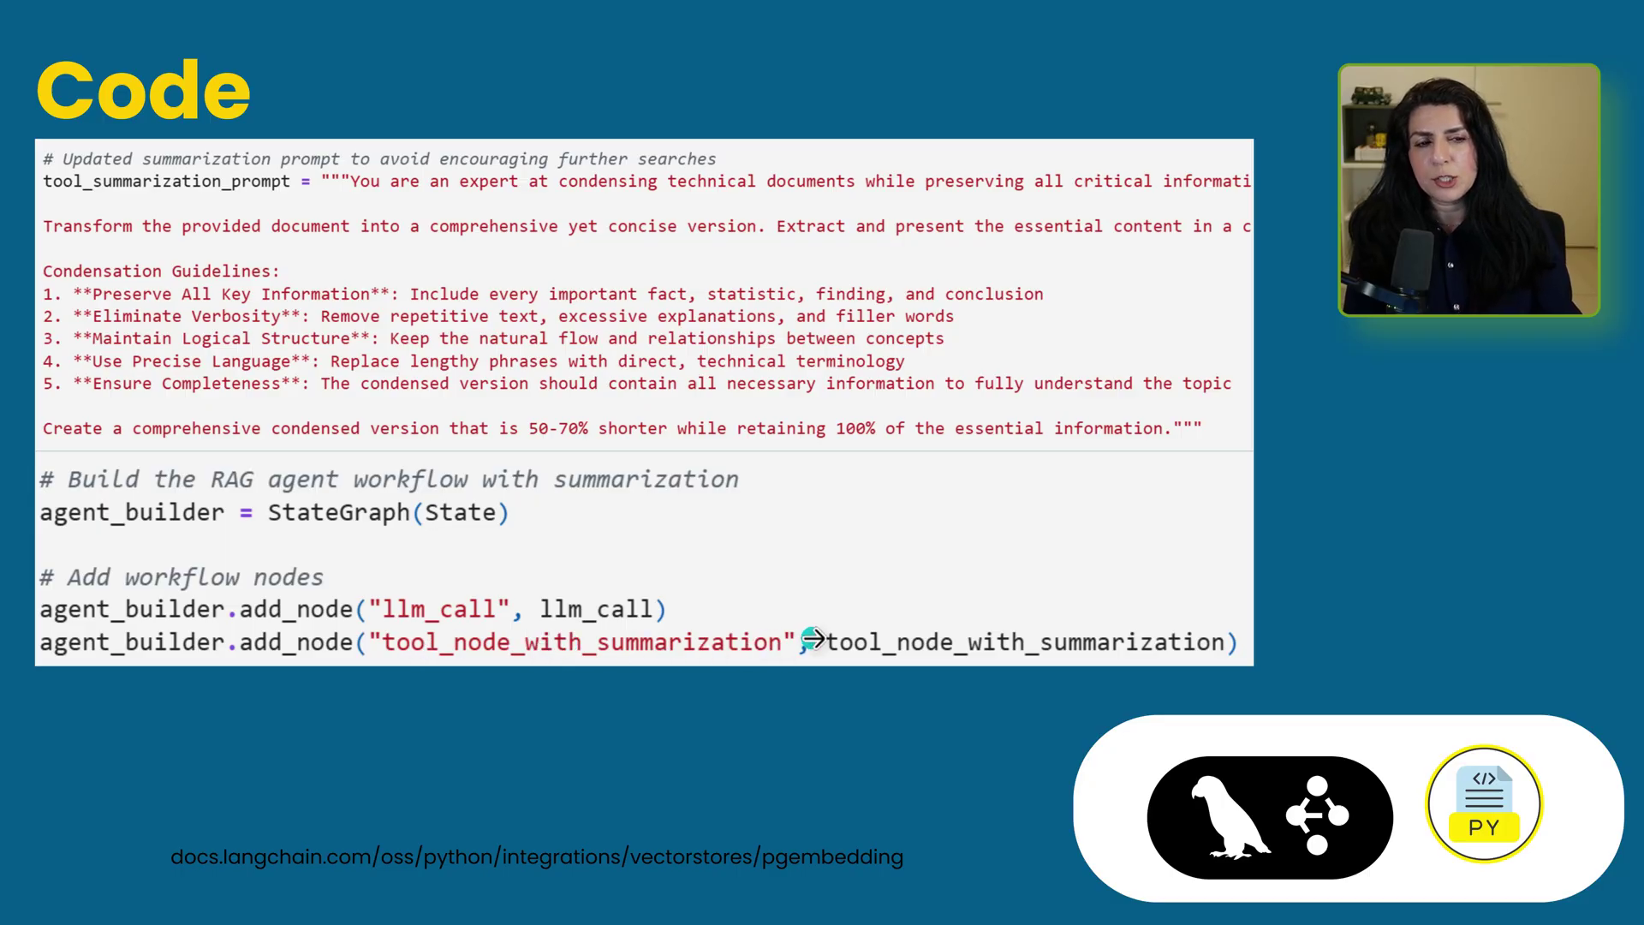
key("Right")
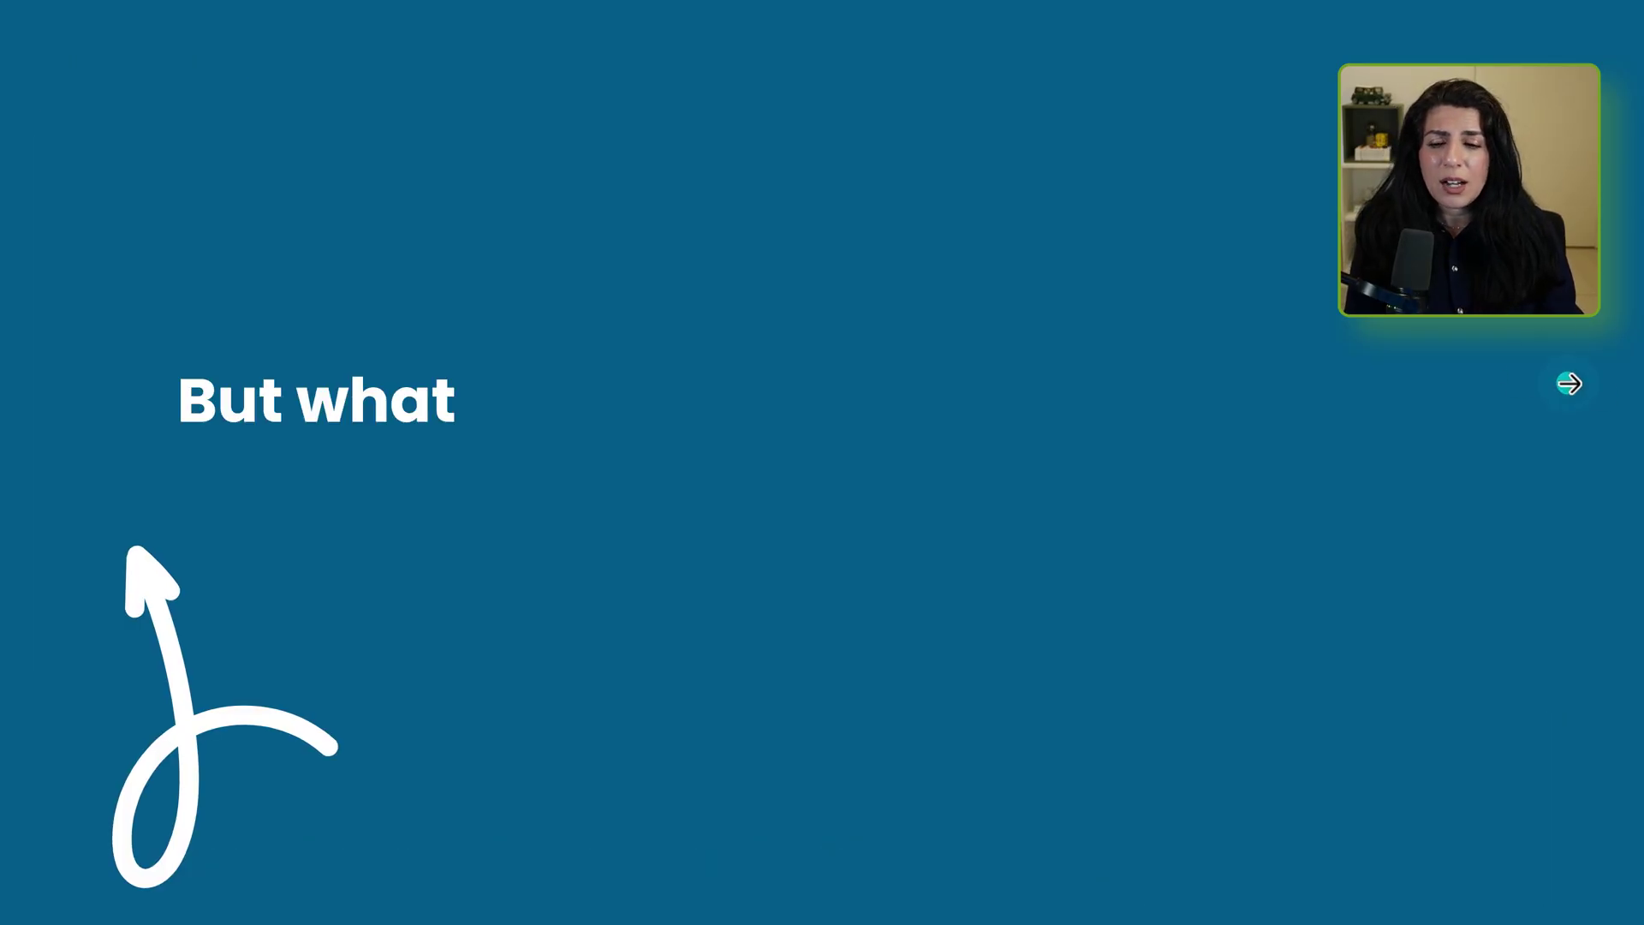